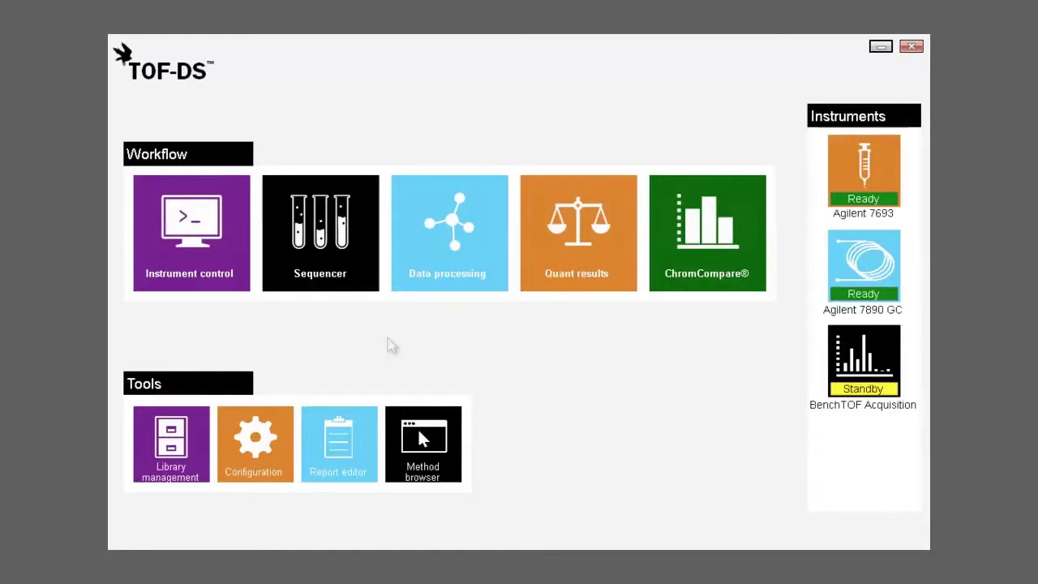
- Open fragrance_mix_70eV_1_2.0_secs.dbc.lsc through Data processing's Open... file dialog
click(492, 284)
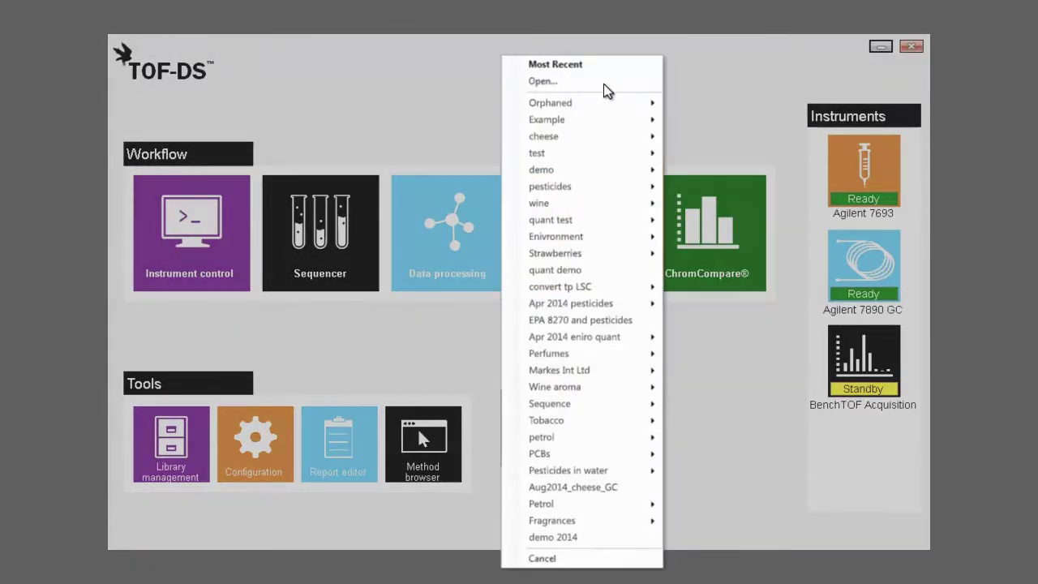
click(604, 83)
double_click(535, 210)
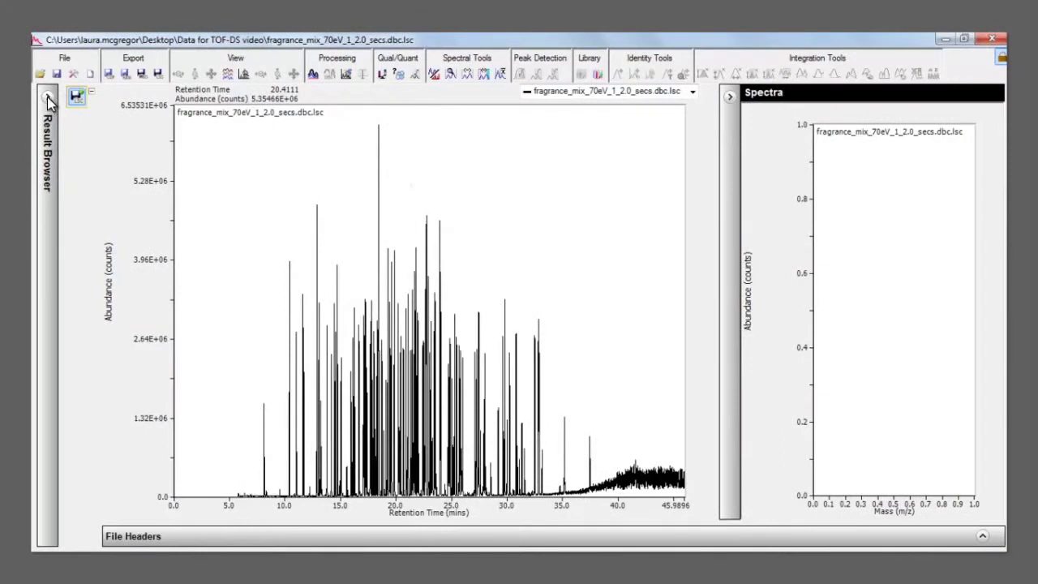
- Load the saved 14eV fragrance result from the Result Browser and remove the extra red trace
click(48, 99)
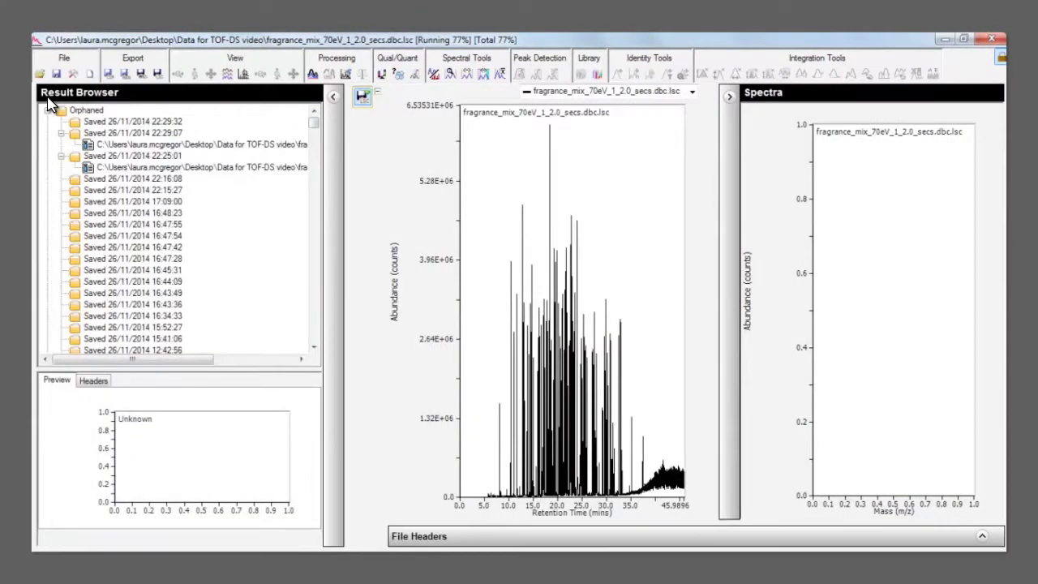
click(165, 146)
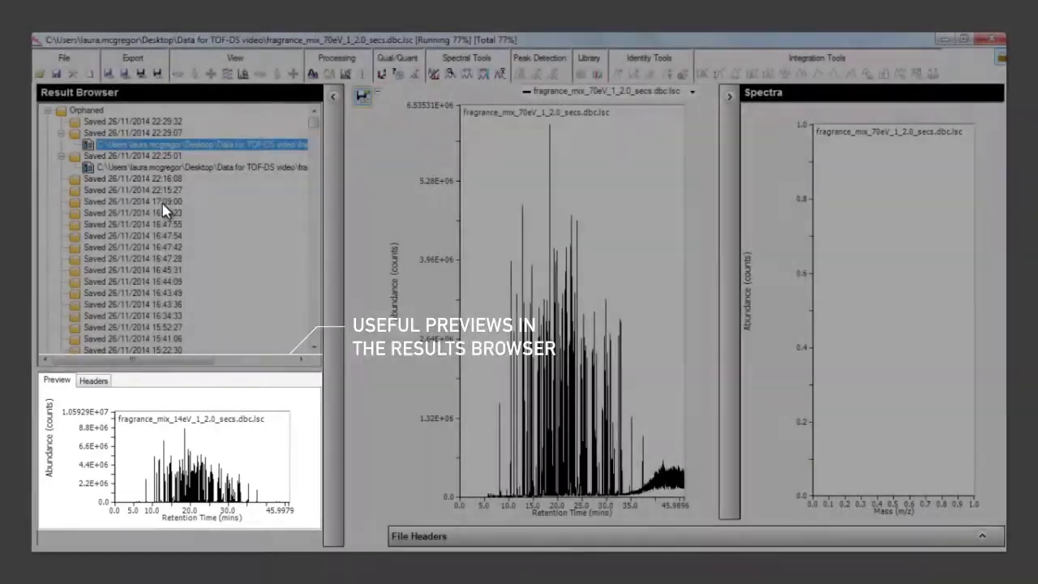
click(106, 382)
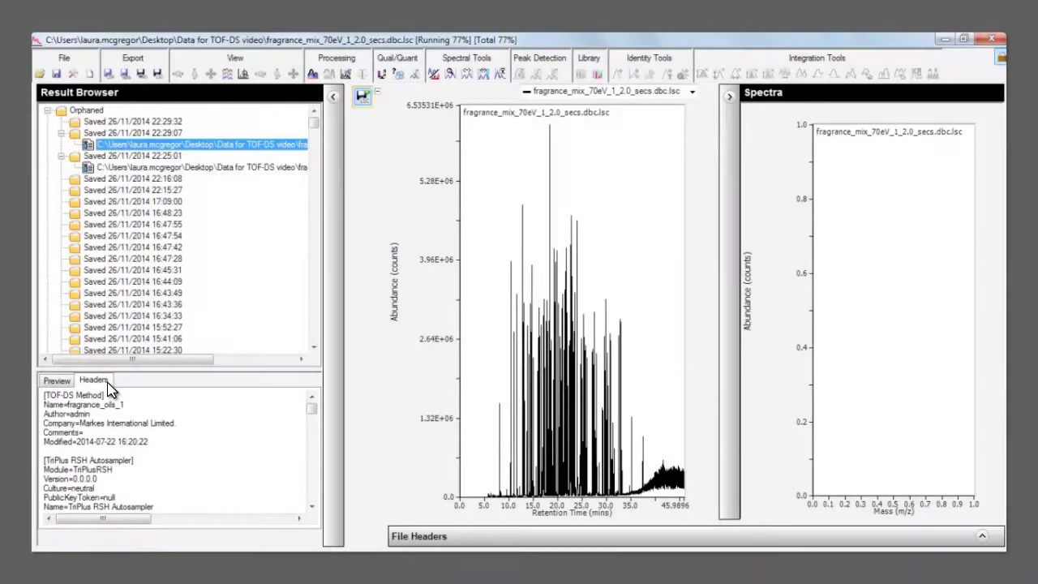
click(172, 167)
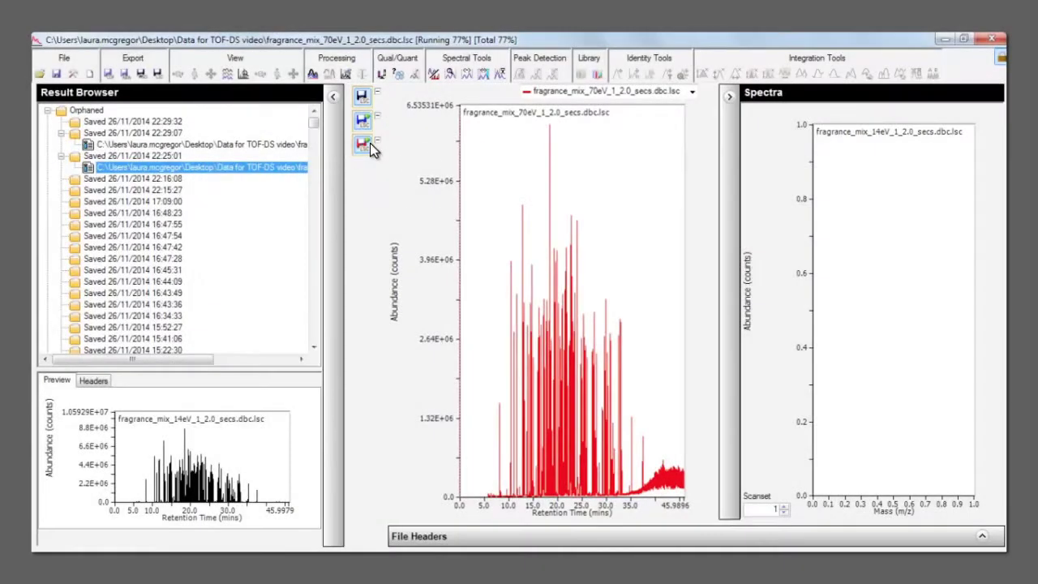
right_click(371, 144)
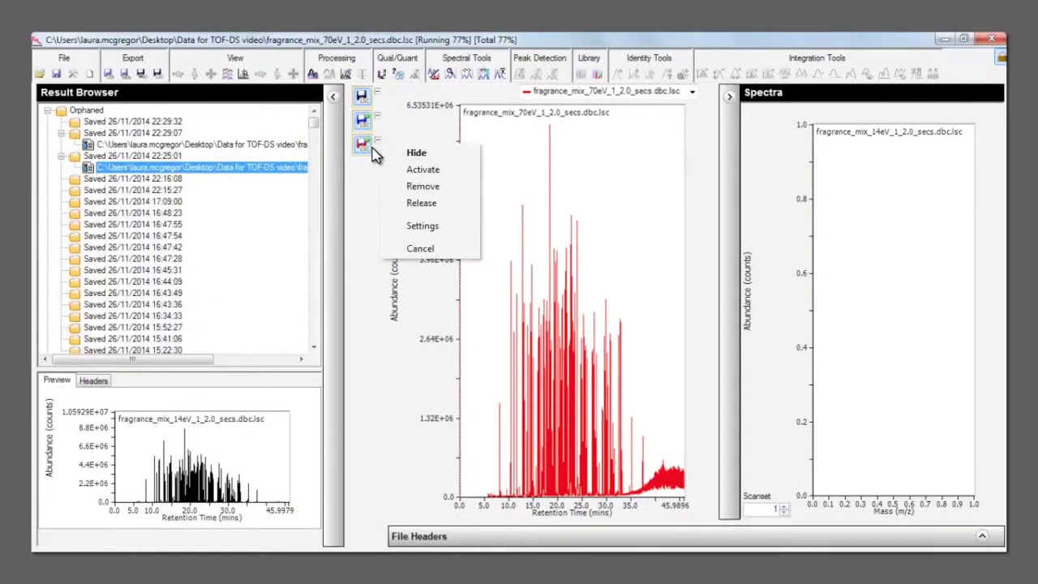
click(422, 187)
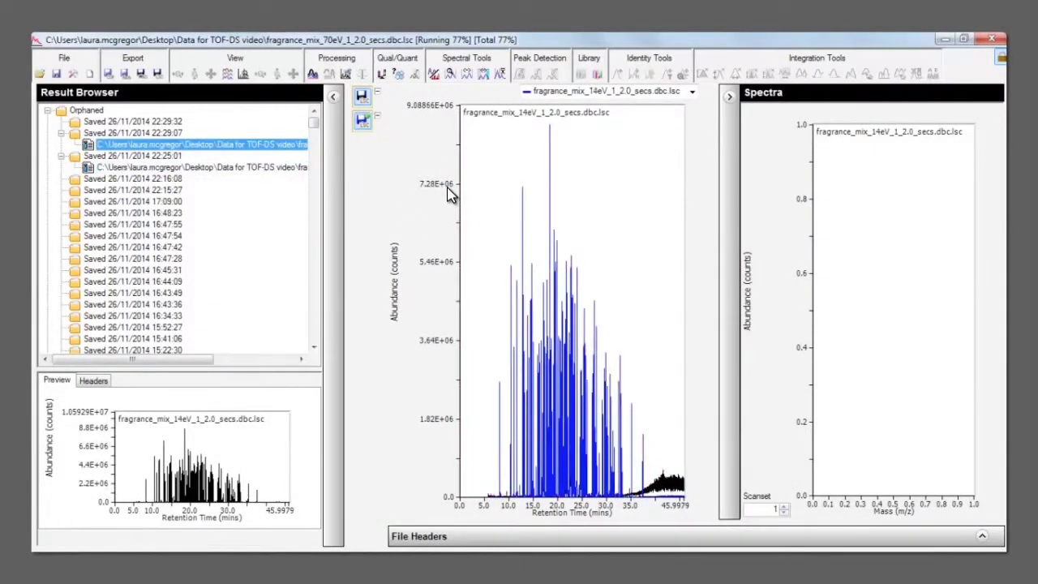
- Collapse the Result Browser and invert the 14eV trace to mirror it below the 70eV chromatogram
click(334, 97)
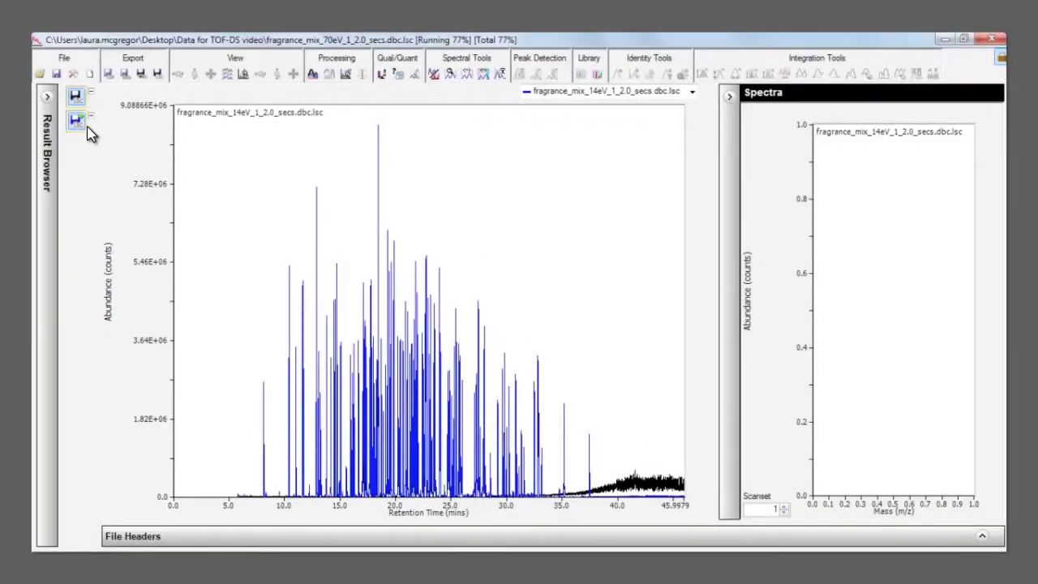
mouse_move(81, 132)
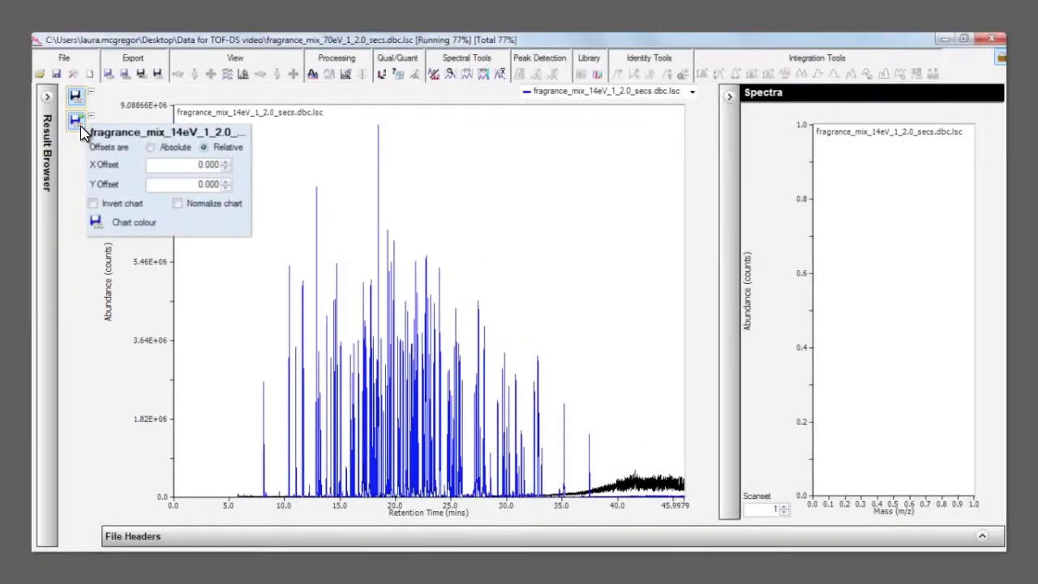
click(92, 203)
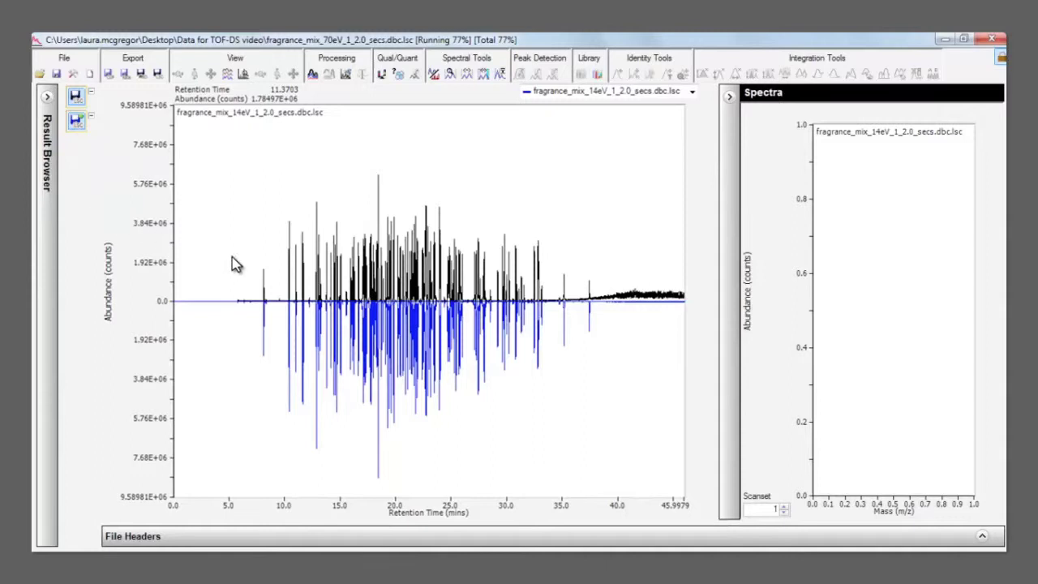
- Zoom into about 11–19 minutes, view the 12.98-minute mass spectrum, then zoom back out
drag(302, 276, 390, 279)
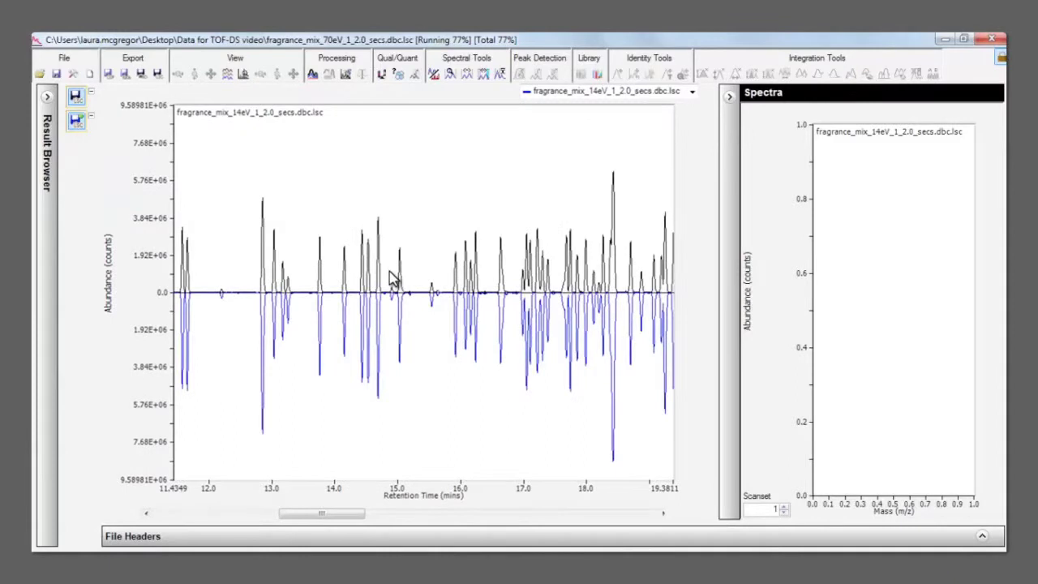
click(263, 246)
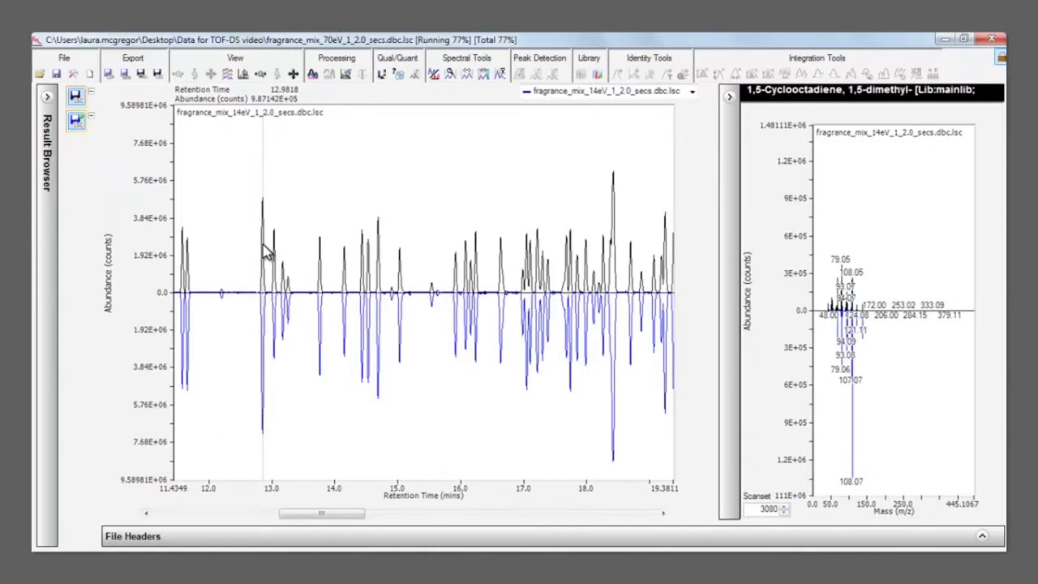
double_click(262, 251)
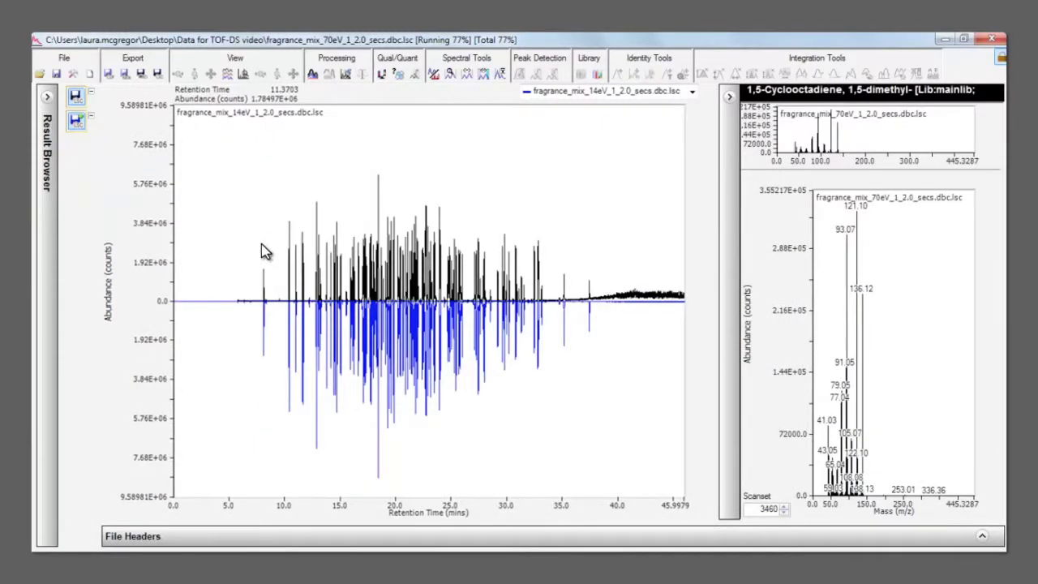
- Hide the 14eV overlay, pan the zoom to about 17–19 minutes, then restore the full run
right_click(77, 123)
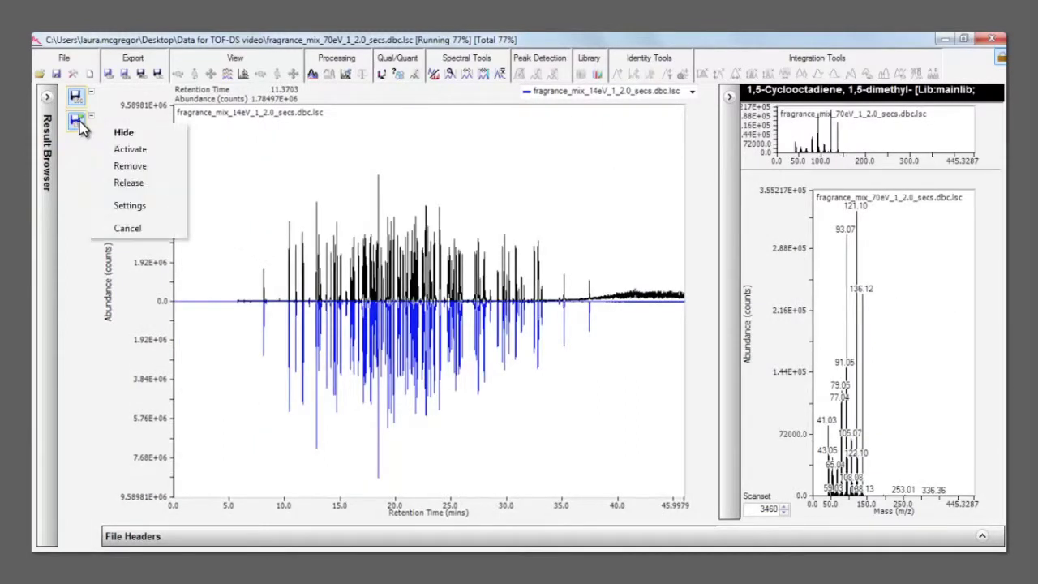
click(122, 132)
click(244, 77)
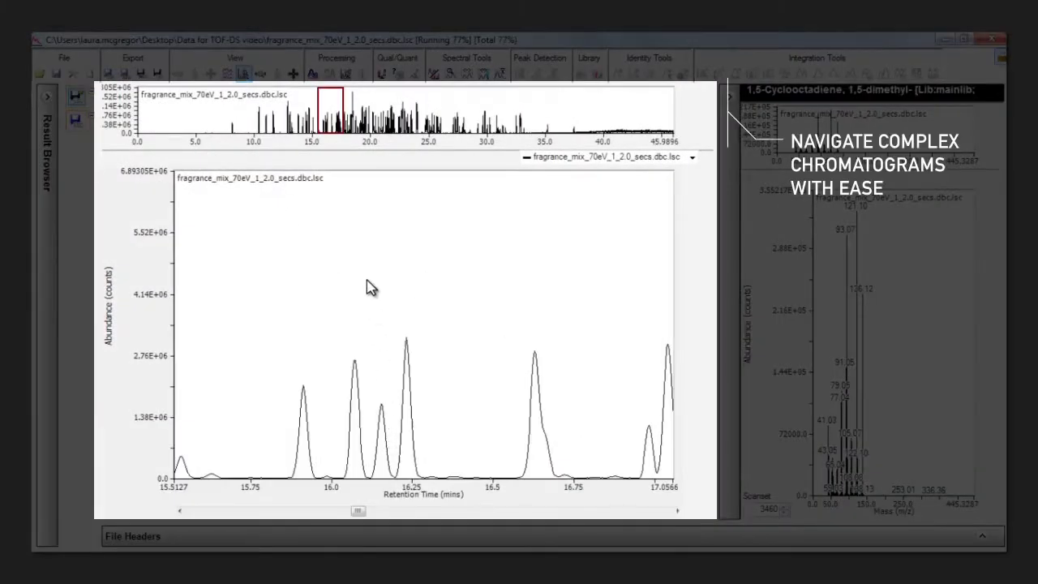
drag(336, 121, 438, 135)
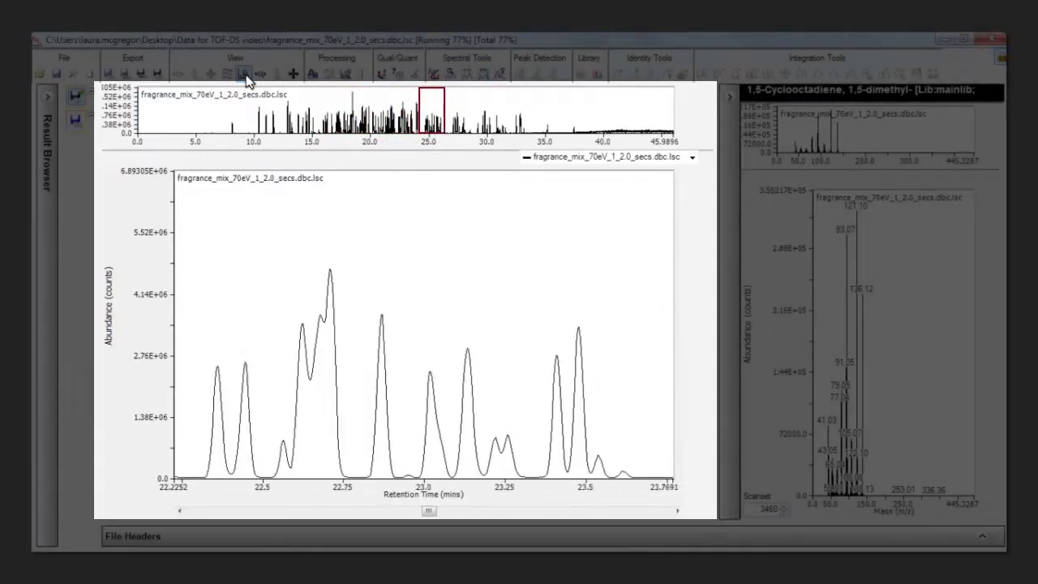
click(245, 75)
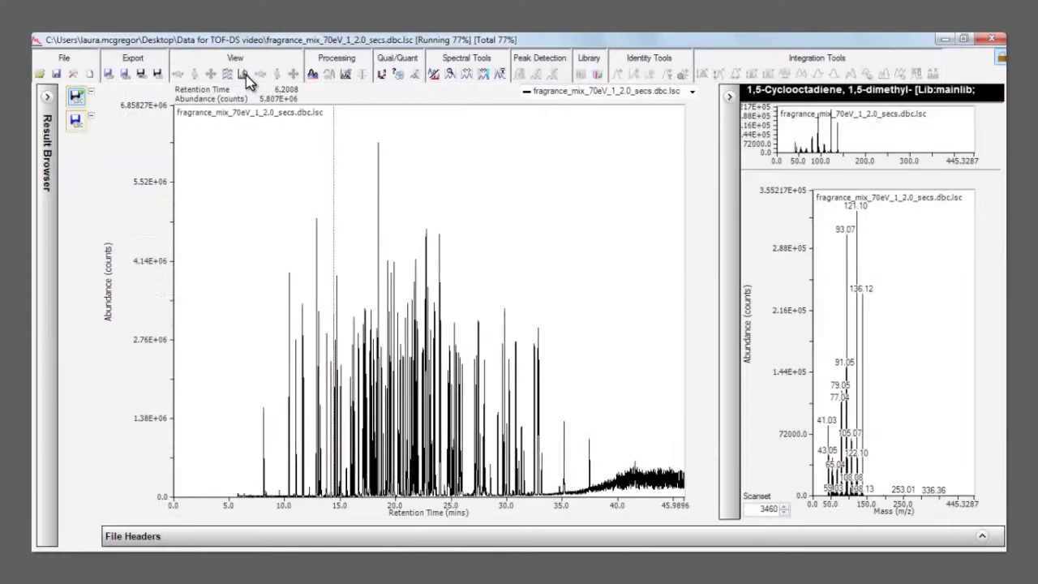
- Plot the summed 212/194 Benzyl benzoate ion trace and identify its 29.6-minute peak as Benzyl Benzoate
click(312, 74)
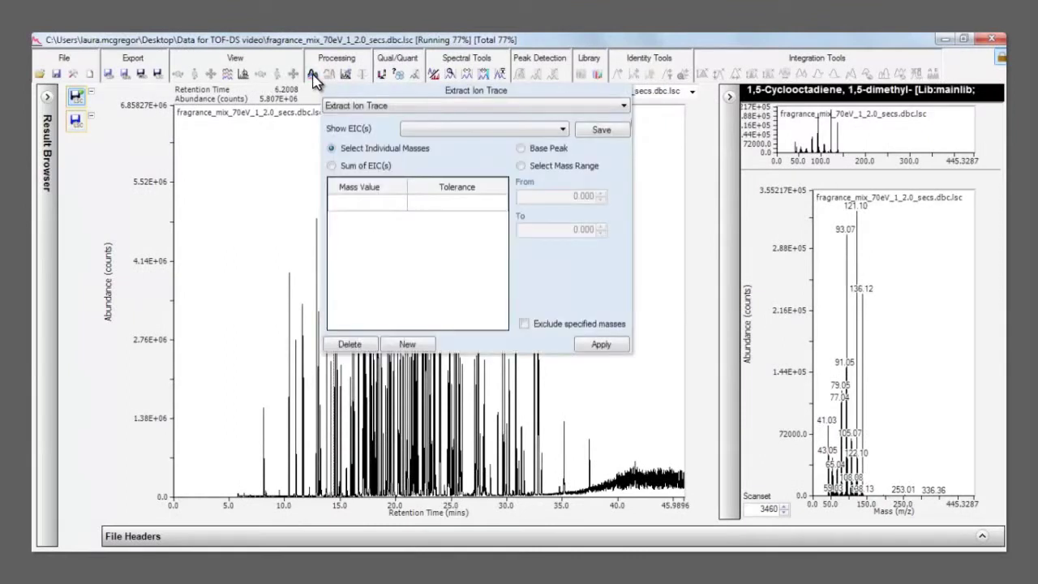
click(449, 131)
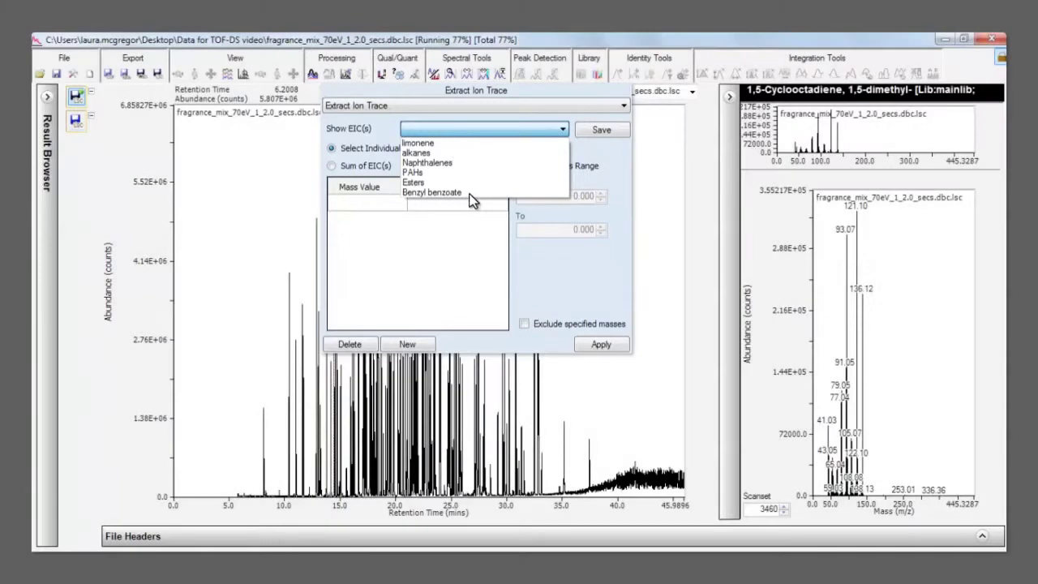
click(473, 200)
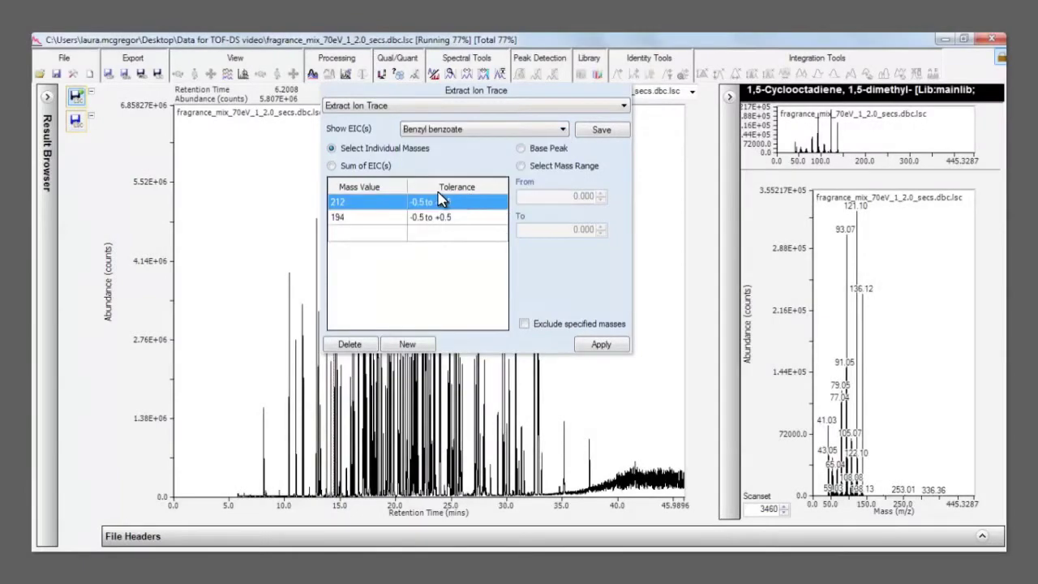
click(354, 168)
click(601, 345)
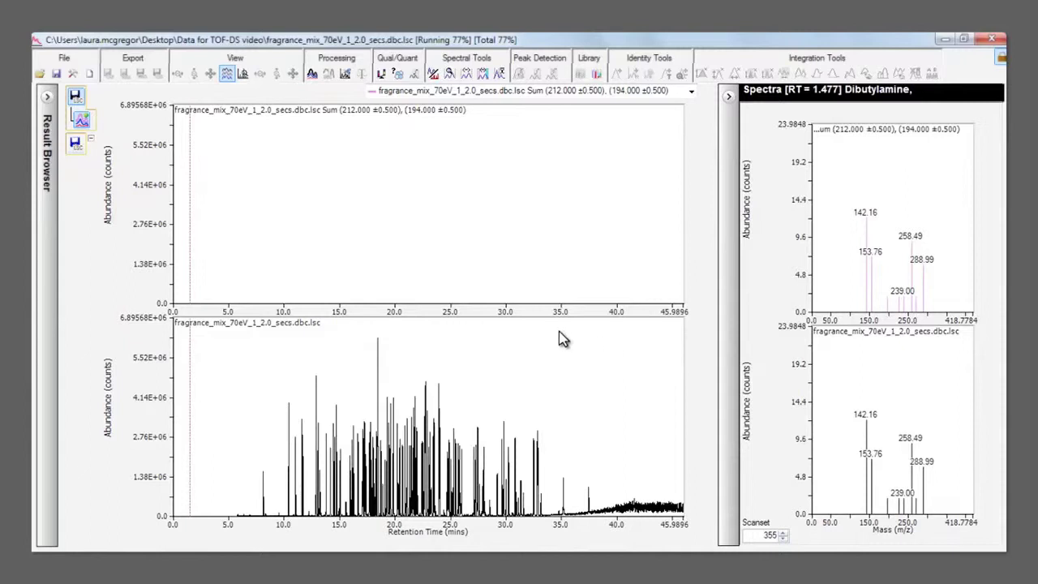
drag(498, 289, 516, 292)
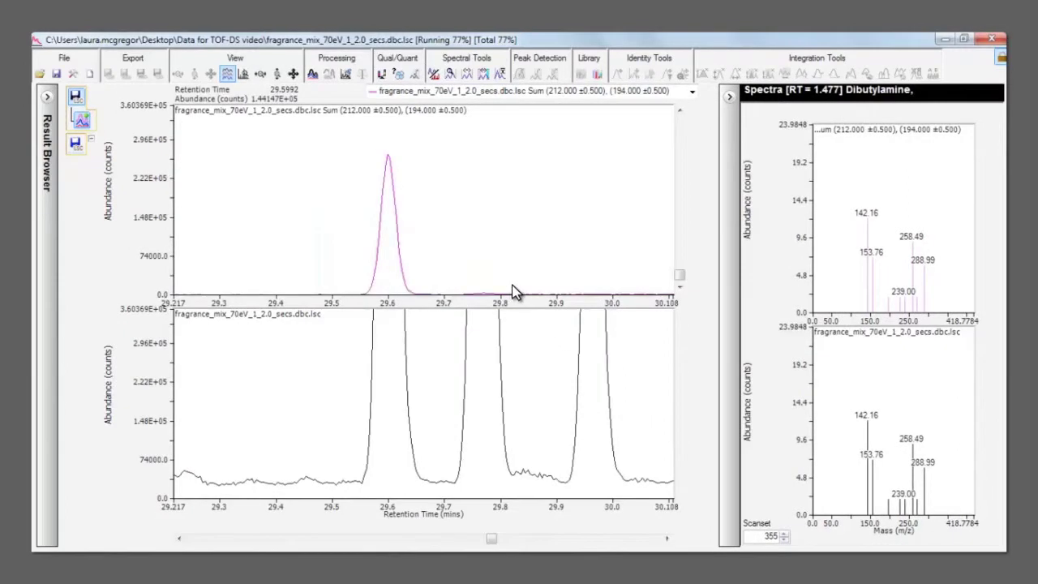
click(387, 286)
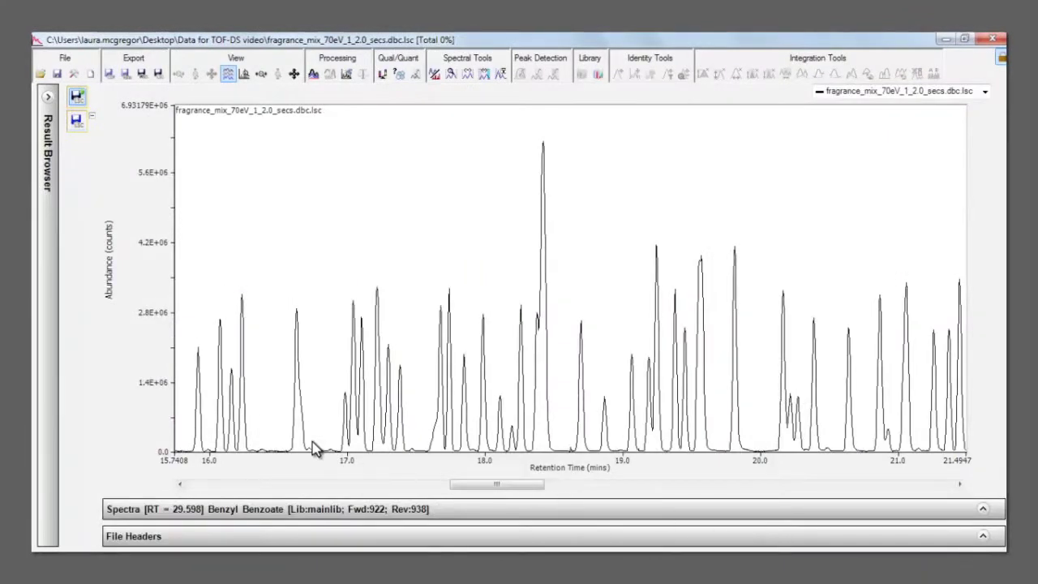
- Identify peaks at 16.6, 17.05 and 17.1 minutes, then zoom to 17.5–18.2 minutes
click(300, 445)
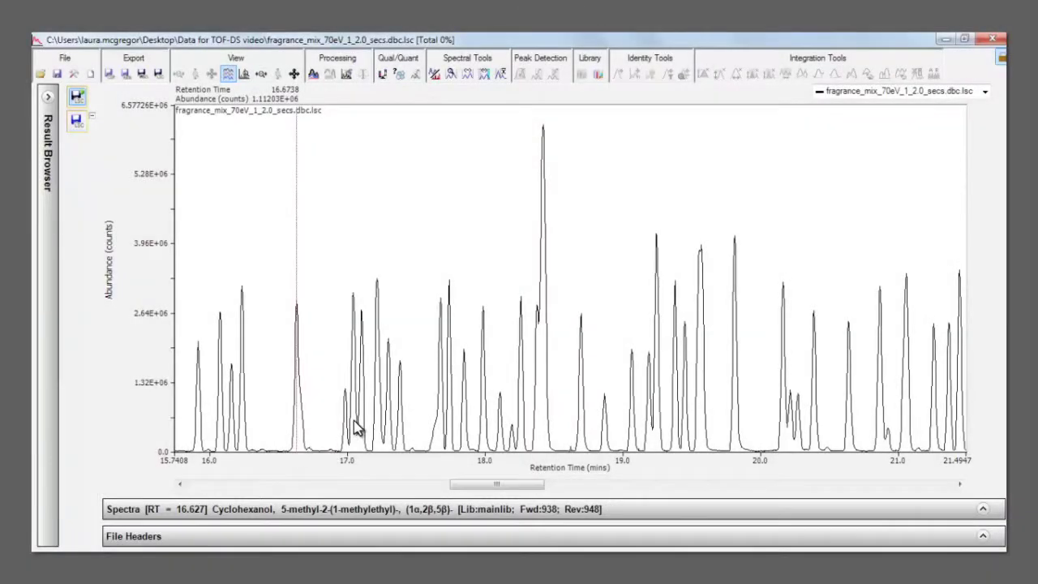
click(355, 423)
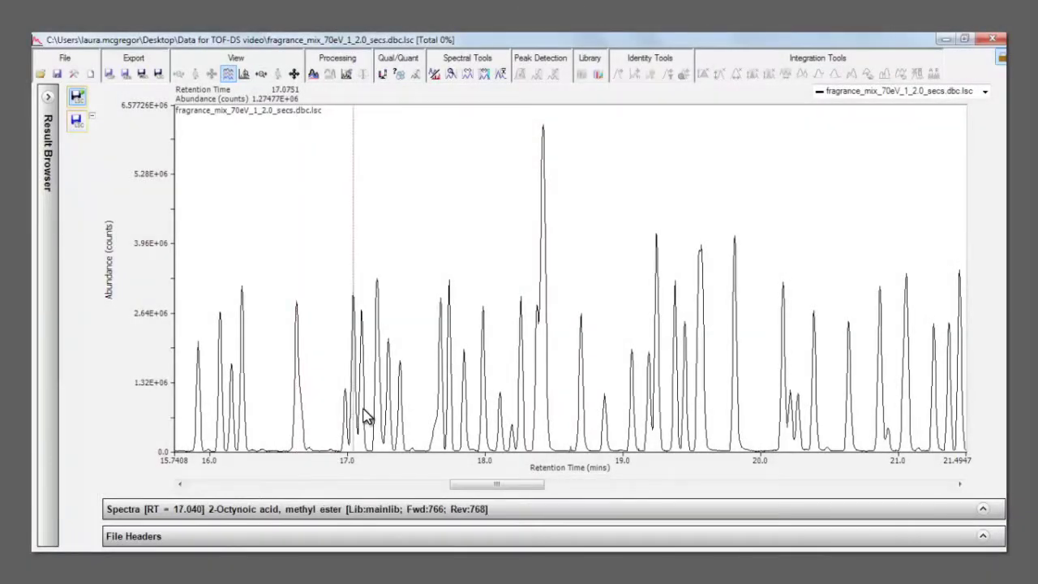
click(362, 412)
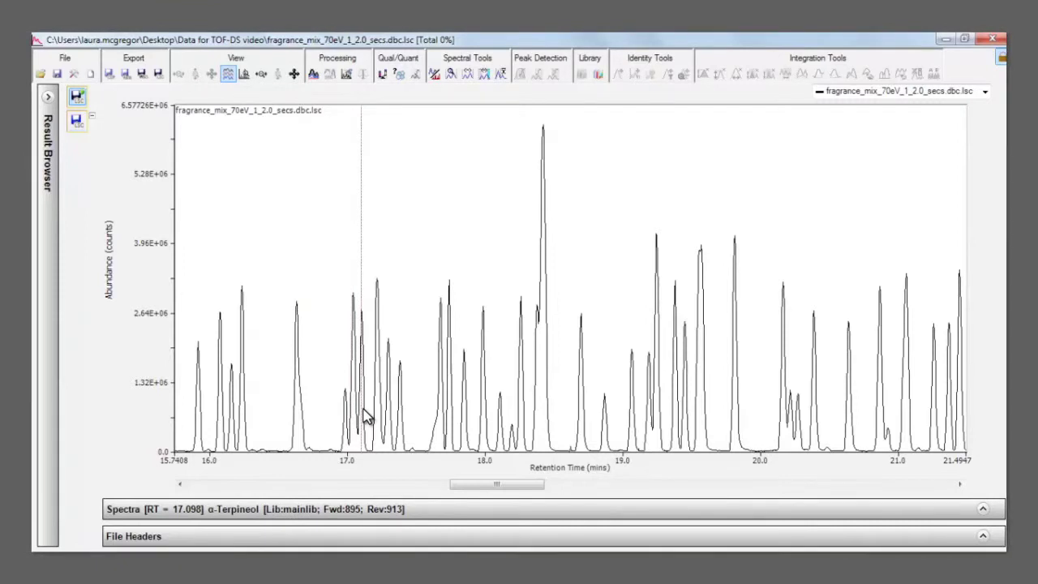
drag(414, 430, 513, 434)
- Identify the peaks near 17.84 and 17.98 minutes
click(568, 412)
click(551, 509)
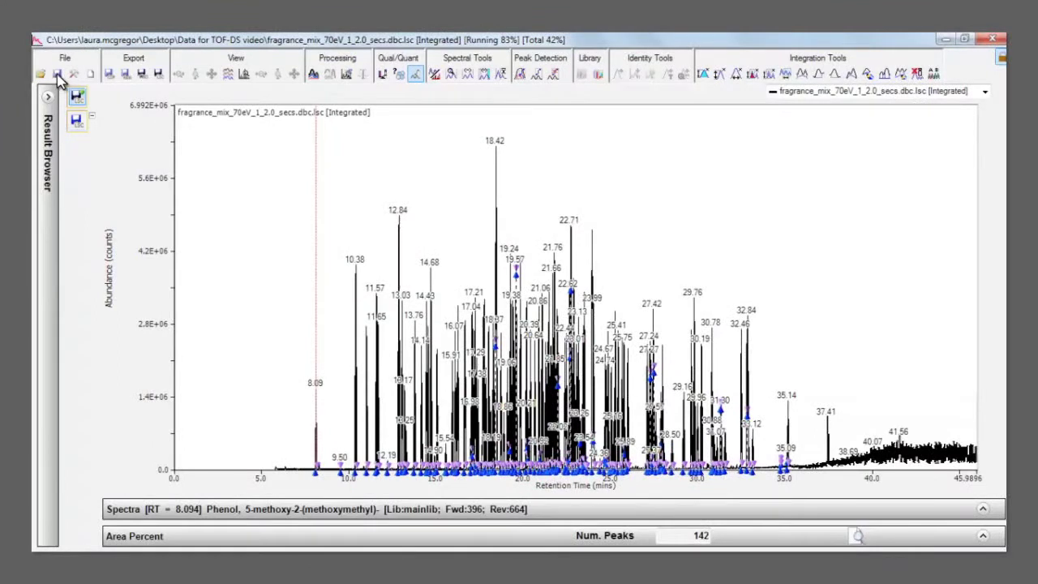
- Select fragrance_mix_70eV_1_2.0_secs.dbc.lsc with the Ylang Ylang oil method from All Methods
click(40, 74)
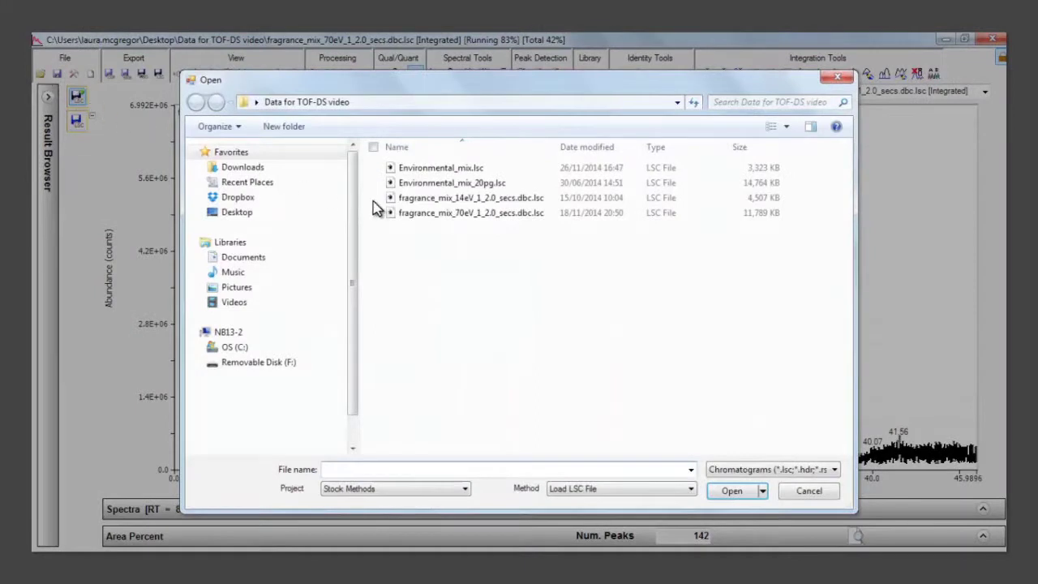
click(442, 215)
click(434, 489)
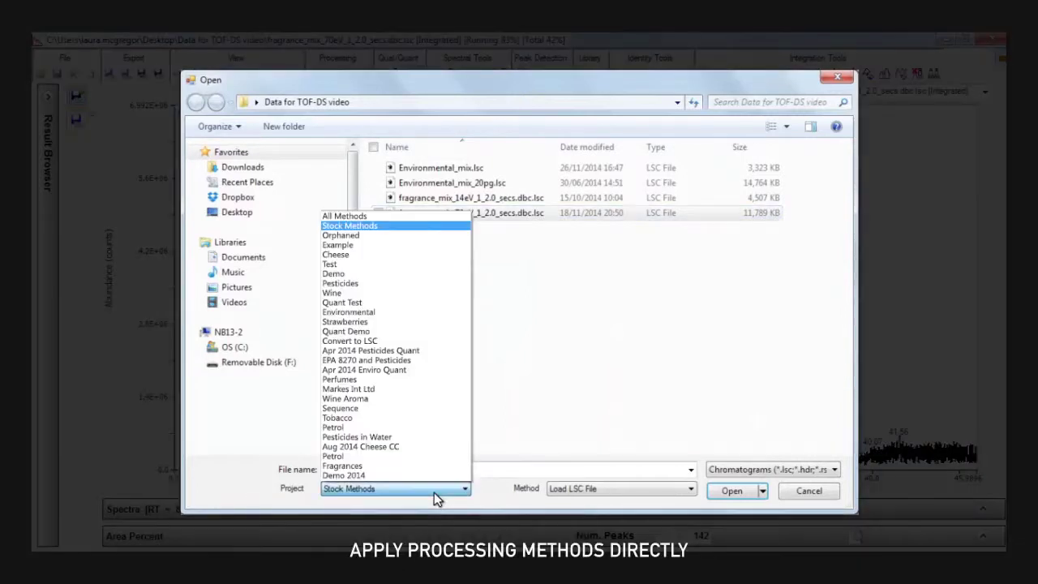
click(404, 216)
click(630, 490)
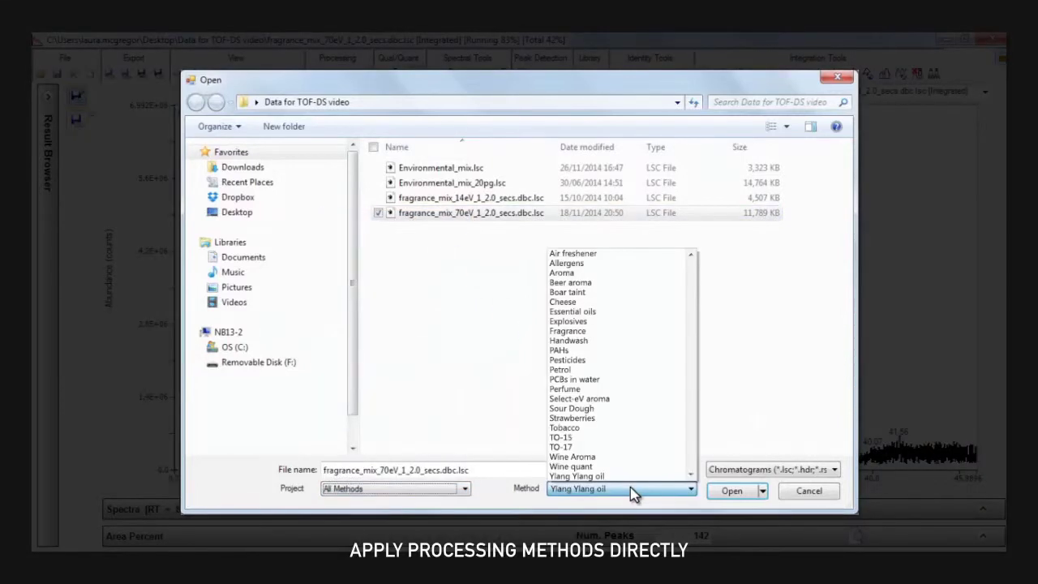
click(651, 477)
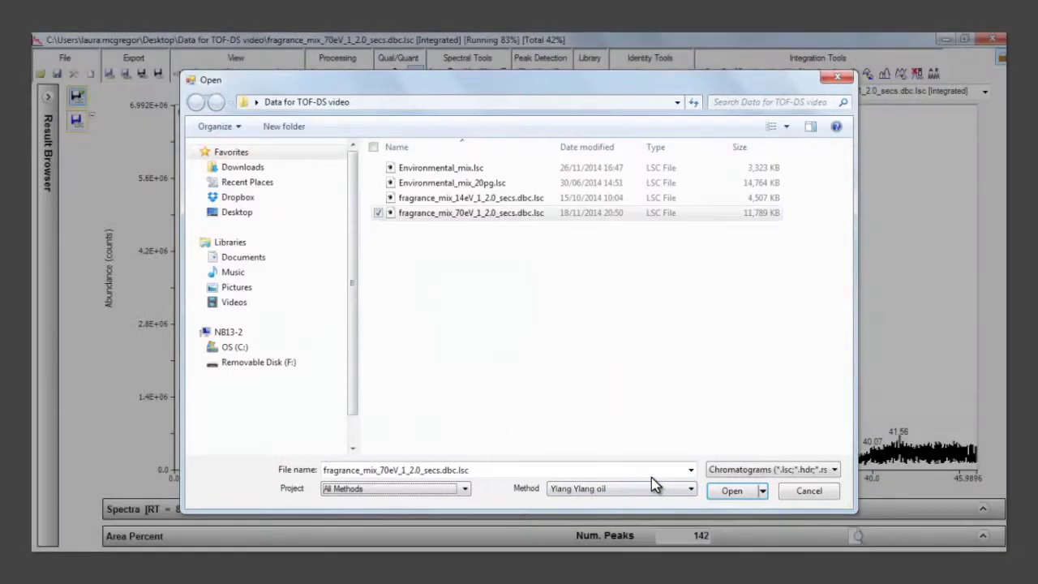